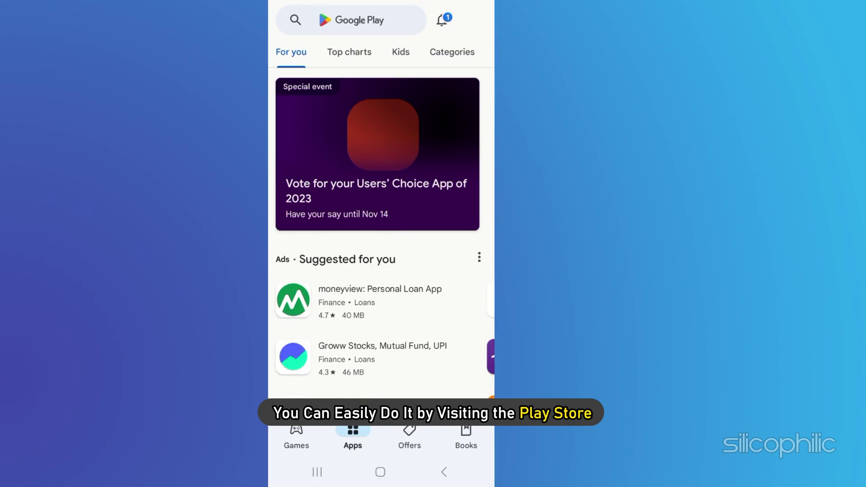
# - Search the Play Store for 'me' to find Messenger
pyautogui.click(406, 18)
pyautogui.write('me')
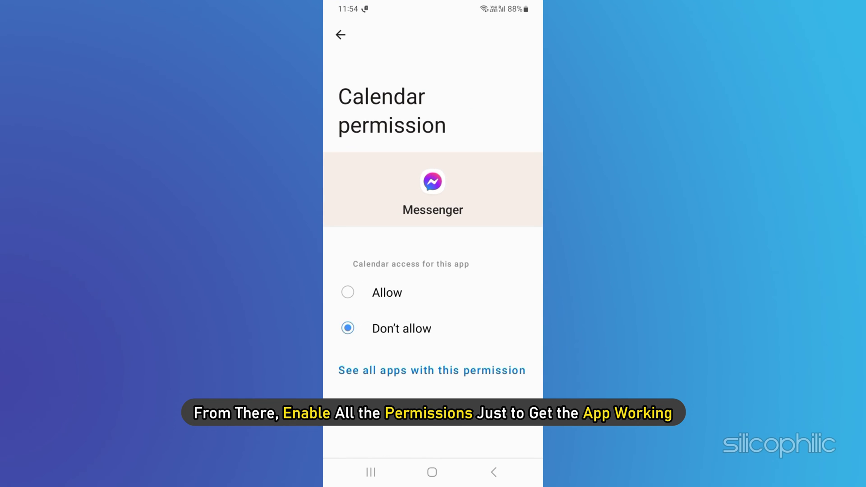
# - Set Messenger's Calendar permission to Allow, then go to its Camera permission page
pyautogui.click(348, 292)
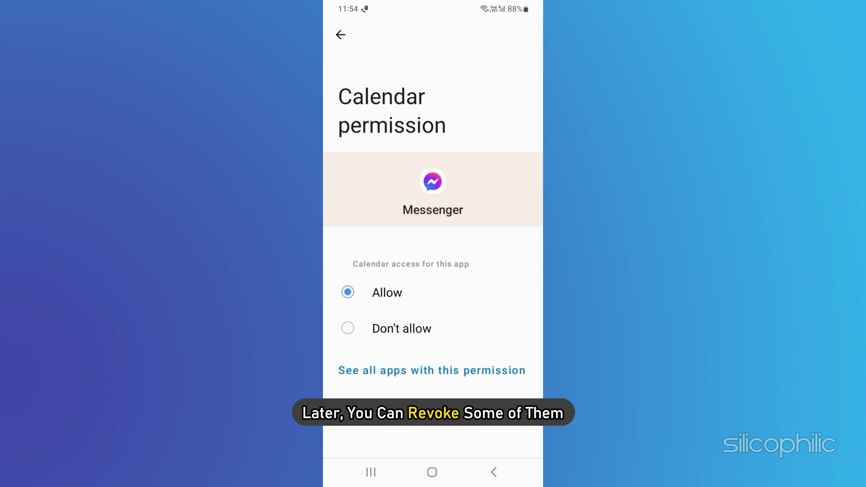
pyautogui.click(340, 34)
pyautogui.click(388, 341)
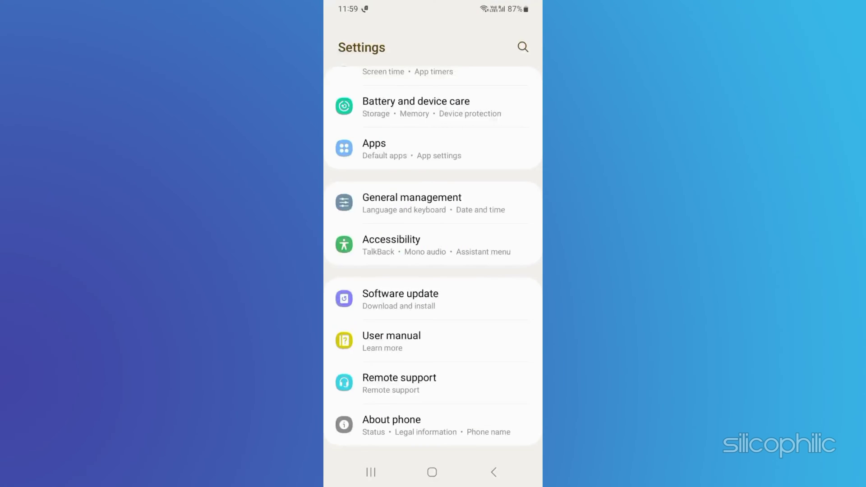
# - Find Messenger in the Apps list and uninstall it, confirming with OK
pyautogui.click(374, 149)
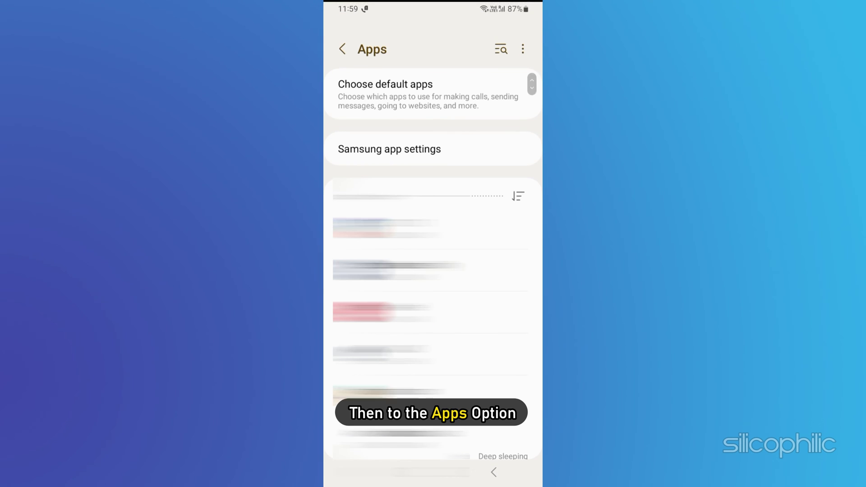
pyautogui.scroll(-15, 432, 270)
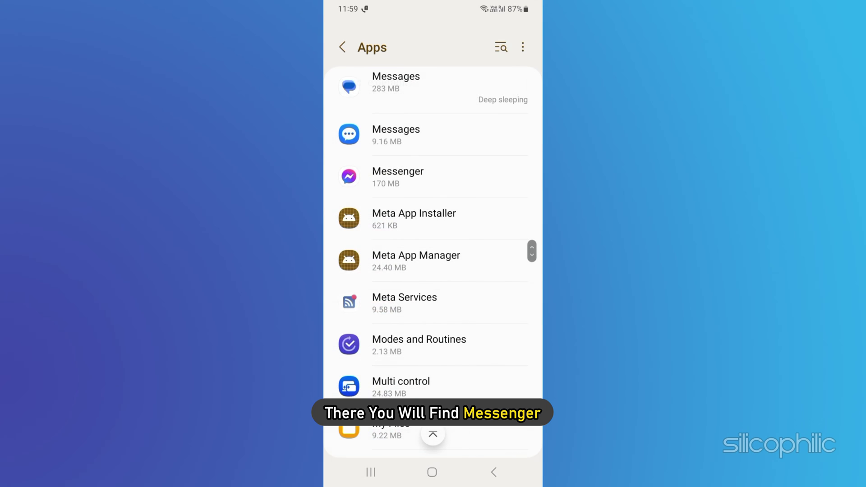
pyautogui.click(397, 175)
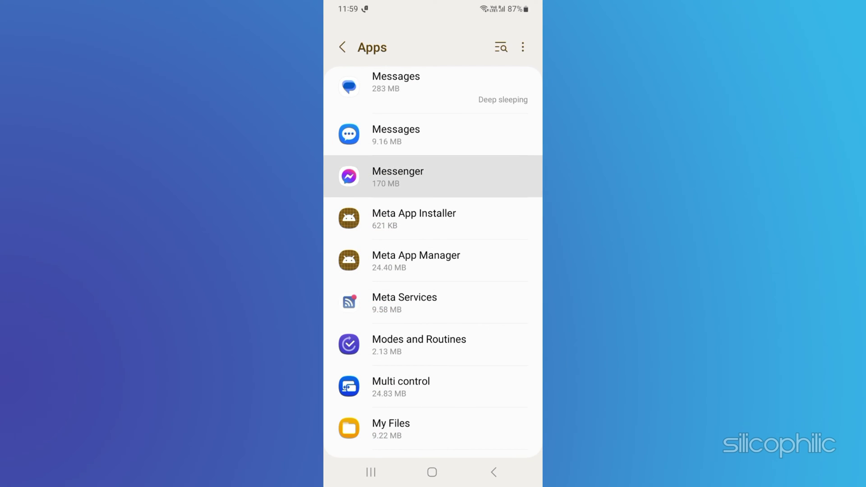
pyautogui.click(432, 437)
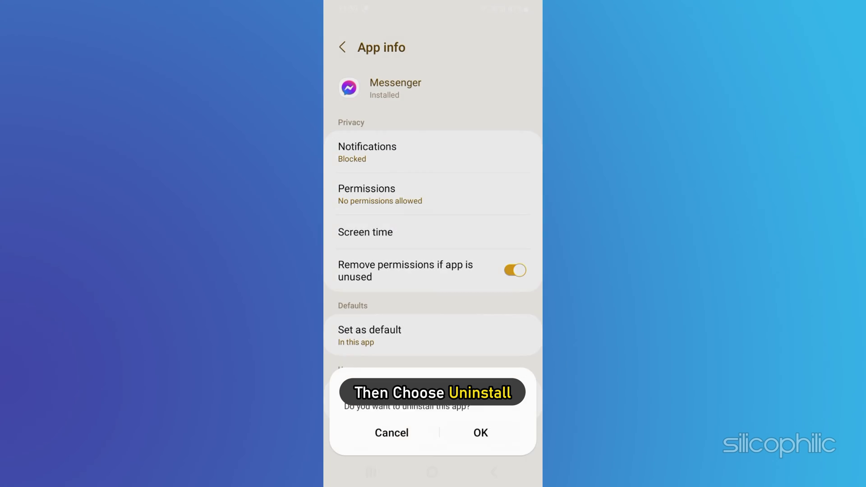
pyautogui.click(480, 449)
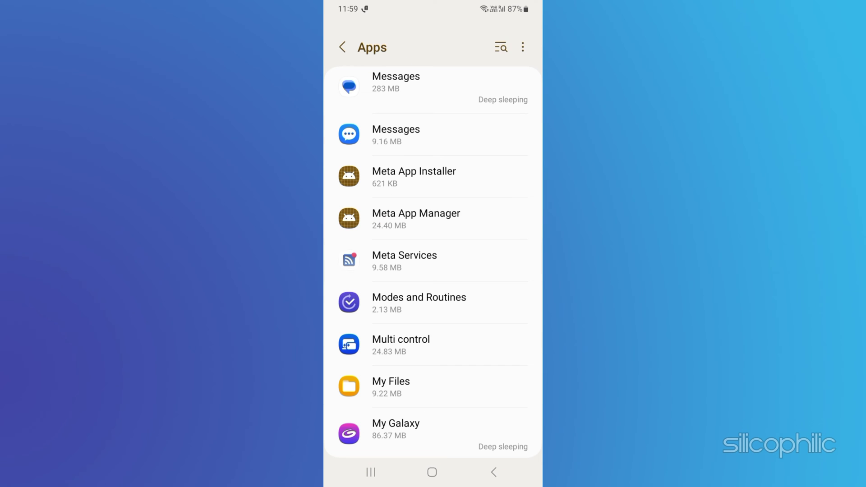